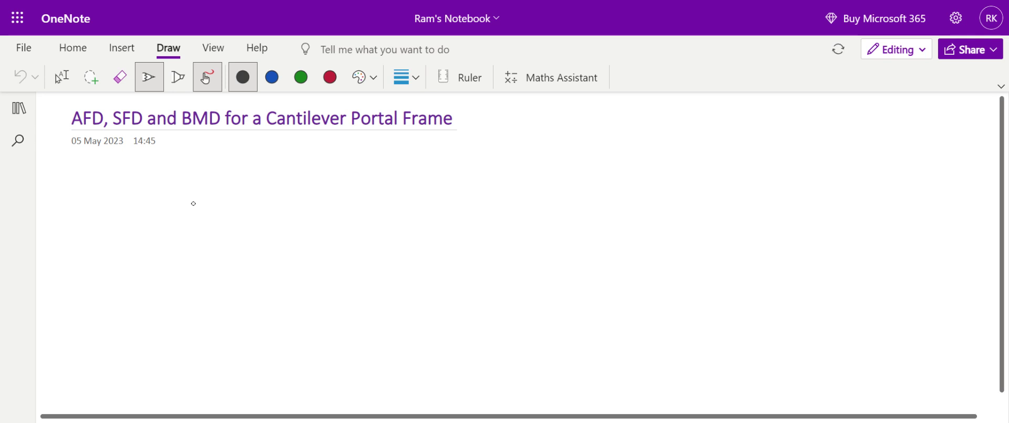
Step: Draw the column with hatched fixed support at its foot, the top beam and short right leg
mouse_move(194, 190)
mouse_down()
mouse_move(205, 319)
mouse_move(193, 331)
mouse_move(235, 328)
mouse_up()
mouse_move(180, 354)
mouse_down()
mouse_move(197, 335)
mouse_move(196, 353)
mouse_move(206, 353)
mouse_up()
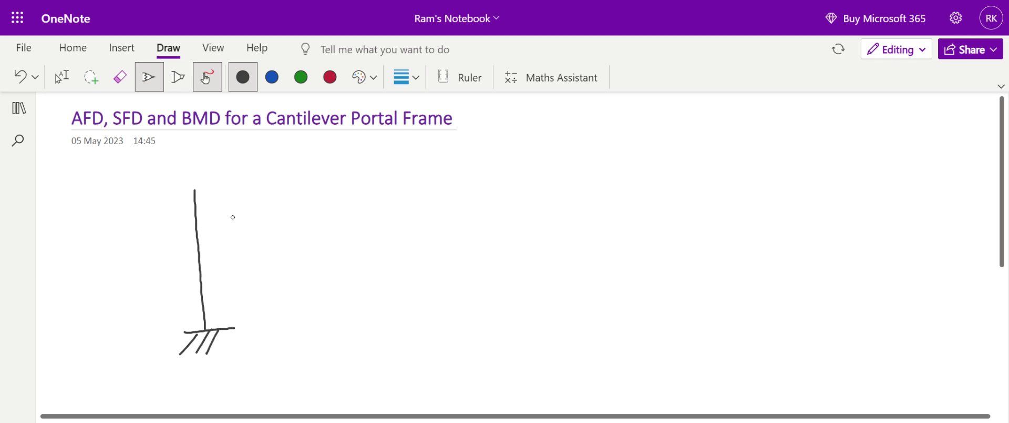
mouse_move(194, 189)
mouse_down()
mouse_move(286, 184)
mouse_move(288, 242)
mouse_move(332, 237)
mouse_move(295, 240)
mouse_move(310, 246)
mouse_up()
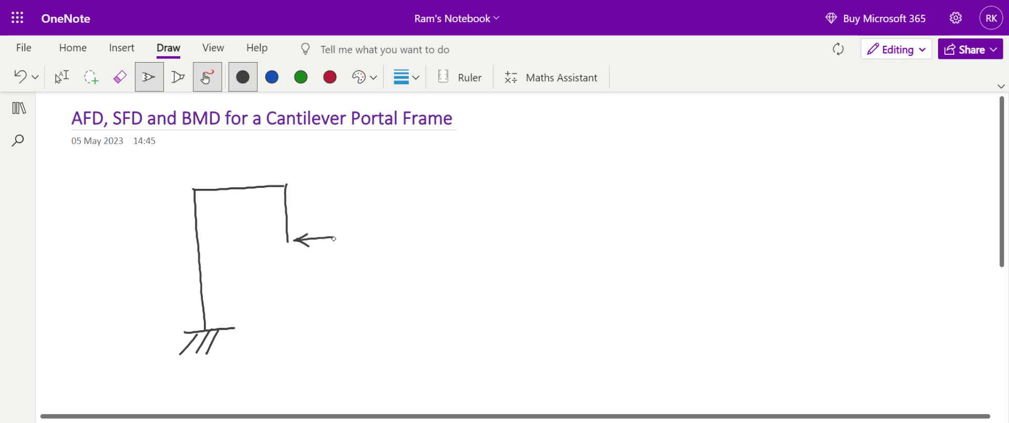
Step: Label the 5 kN load on the right leg and draw a rightward load arrow at the top corner
mouse_move(338, 215)
mouse_down()
mouse_move(340, 235)
mouse_move(351, 216)
mouse_move(360, 236)
mouse_up()
mouse_move(359, 226)
mouse_down()
mouse_move(377, 234)
mouse_move(388, 222)
mouse_move(387, 231)
mouse_up()
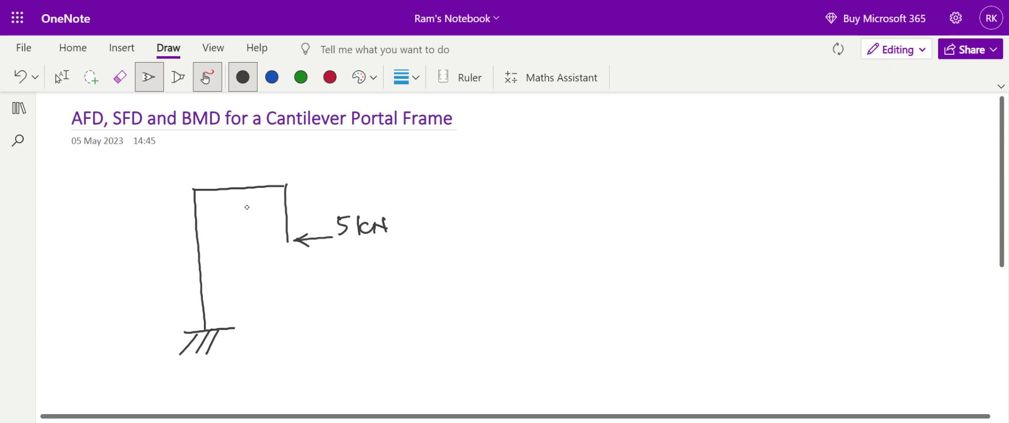
mouse_move(290, 185)
mouse_down()
mouse_move(357, 190)
mouse_move(369, 175)
mouse_move(401, 186)
mouse_move(414, 169)
mouse_up()
Step: Label the support A, top corners B and C, and the right leg's lower end D
mouse_move(213, 322)
mouse_down()
mouse_move(217, 308)
mouse_move(226, 320)
mouse_up()
drag(208, 201, 208, 217)
drag(280, 191, 280, 203)
drag(270, 240, 270, 256)
Step: Draw a distributed load along beam BC labelled 4 kN/m
drag(194, 187, 293, 184)
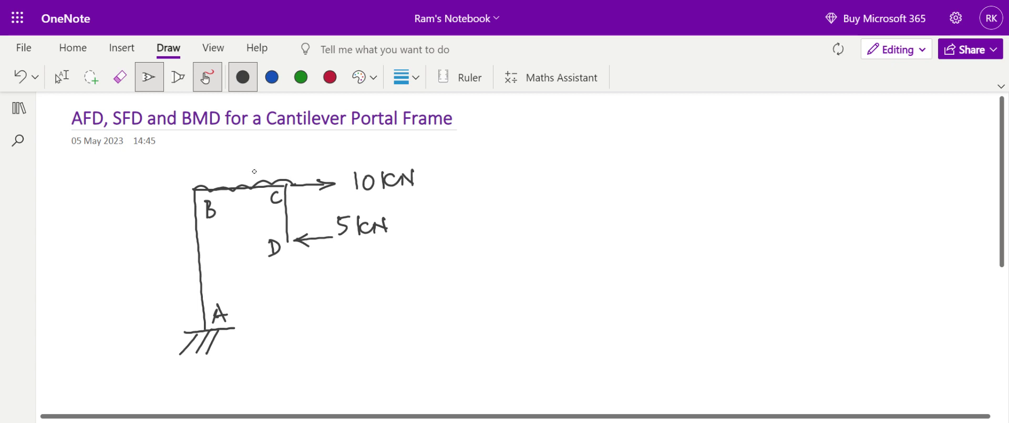
mouse_move(214, 155)
mouse_down()
mouse_move(225, 181)
mouse_move(258, 163)
mouse_move(262, 172)
mouse_up()
drag(271, 151, 264, 177)
mouse_move(274, 171)
mouse_down()
mouse_move(278, 161)
mouse_move(296, 169)
mouse_up()
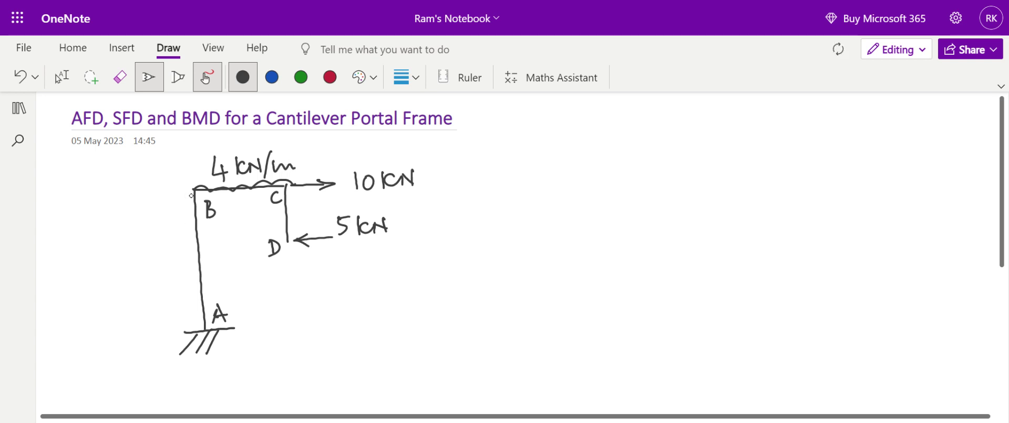
Step: Draw a distributed load down column AB and begin its 3 kN label
mouse_move(193, 190)
mouse_down()
mouse_move(188, 253)
mouse_move(201, 331)
mouse_up()
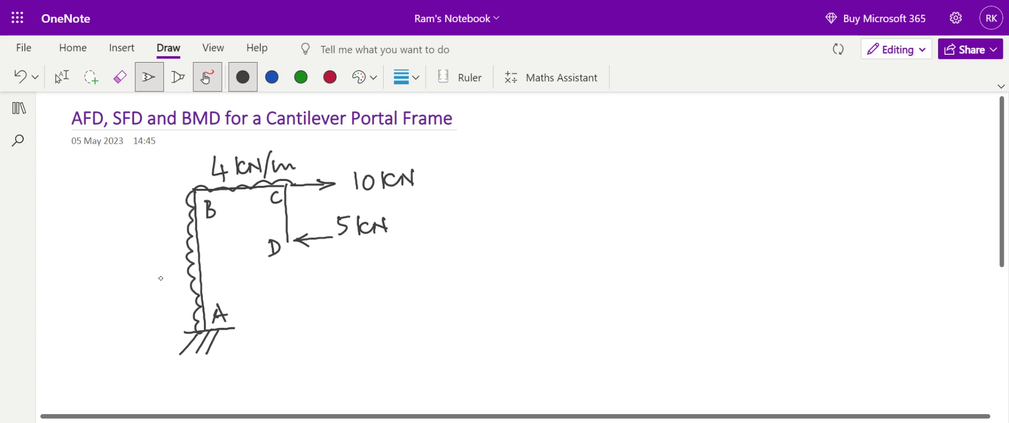
mouse_move(98, 244)
mouse_down()
mouse_move(107, 255)
mouse_move(98, 261)
mouse_up()
mouse_move(120, 242)
mouse_down()
mouse_move(121, 261)
mouse_move(141, 245)
mouse_move(146, 268)
mouse_move(171, 255)
mouse_up()
Step: Draw the vertical height dimension with tick and arrowhead, marked 5m
drag(427, 326, 456, 327)
drag(442, 172, 435, 323)
drag(450, 174, 436, 186)
mouse_move(460, 212)
mouse_down()
mouse_move(462, 233)
mouse_move(474, 215)
mouse_move(498, 232)
mouse_up()
mouse_move(313, 185)
mouse_down()
mouse_move(313, 243)
mouse_move(317, 190)
mouse_move(336, 210)
mouse_move(352, 209)
mouse_up()
Step: Draw the 3 m base width dimension below A and add another hatch line at the support
mouse_move(213, 330)
mouse_down()
mouse_move(207, 357)
mouse_move(307, 341)
mouse_up()
mouse_move(304, 328)
mouse_down()
mouse_move(306, 349)
mouse_move(310, 340)
mouse_up()
click(310, 339)
drag(197, 361, 206, 348)
mouse_move(244, 318)
mouse_down()
mouse_move(245, 331)
mouse_move(281, 327)
mouse_up()
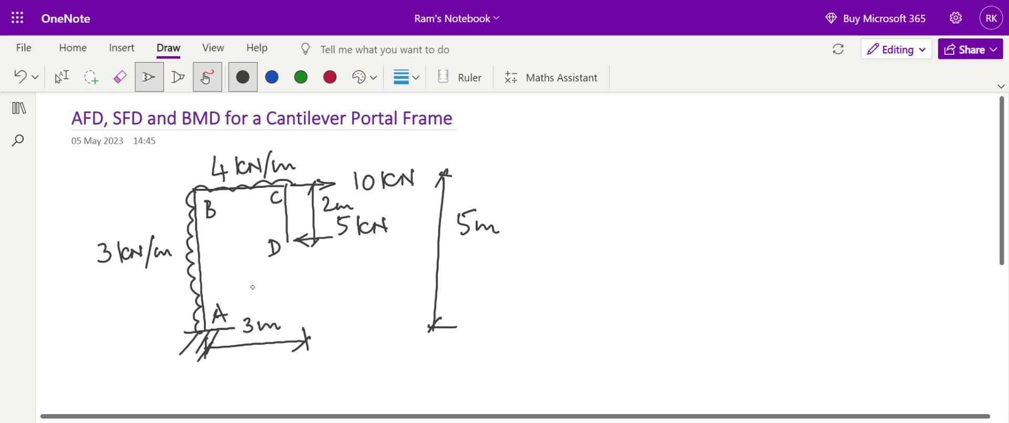
drag(231, 329, 213, 352)
Step: Below the sketch, switch to blue ink and write '1) Determination'
scroll(113, 186, down, 2)
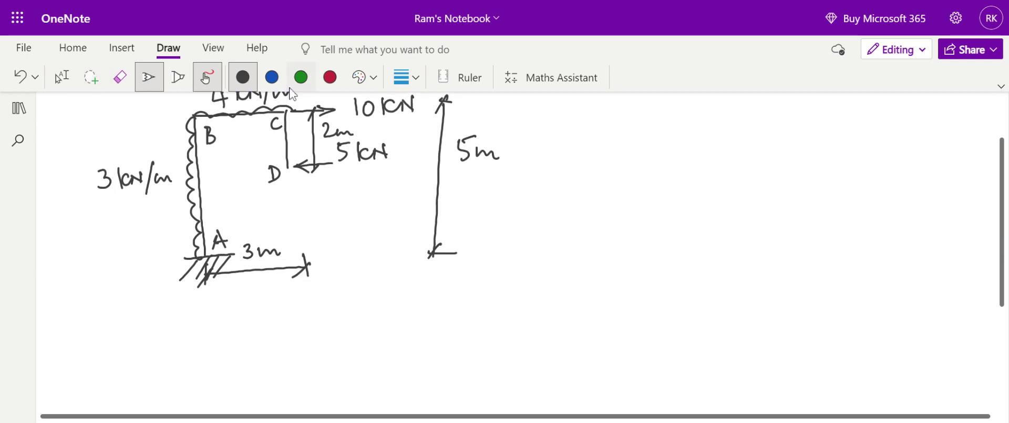
click(274, 79)
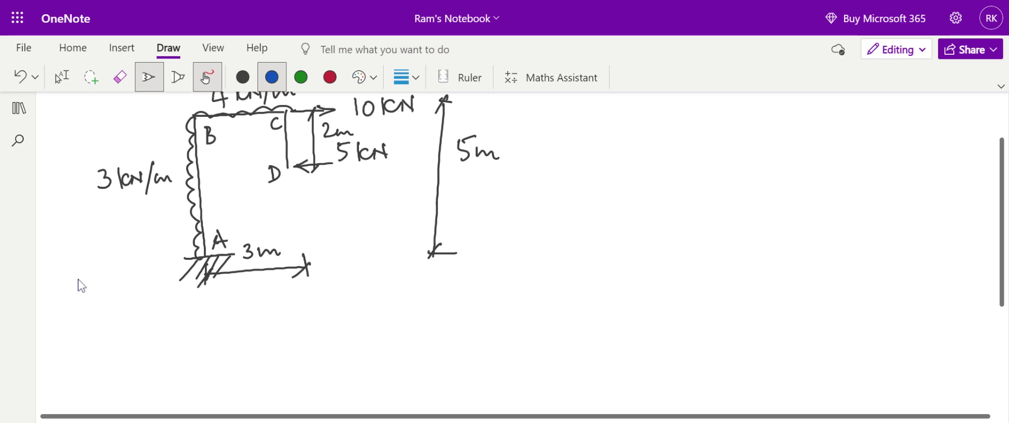
drag(154, 302, 164, 331)
mouse_move(193, 302)
mouse_down()
mouse_move(194, 324)
mouse_move(225, 310)
mouse_move(236, 321)
mouse_up()
mouse_move(244, 299)
mouse_down()
mouse_move(244, 319)
mouse_move(253, 304)
mouse_move(284, 317)
mouse_move(327, 305)
mouse_move(339, 317)
mouse_move(358, 304)
mouse_move(368, 316)
mouse_up()
click(345, 298)
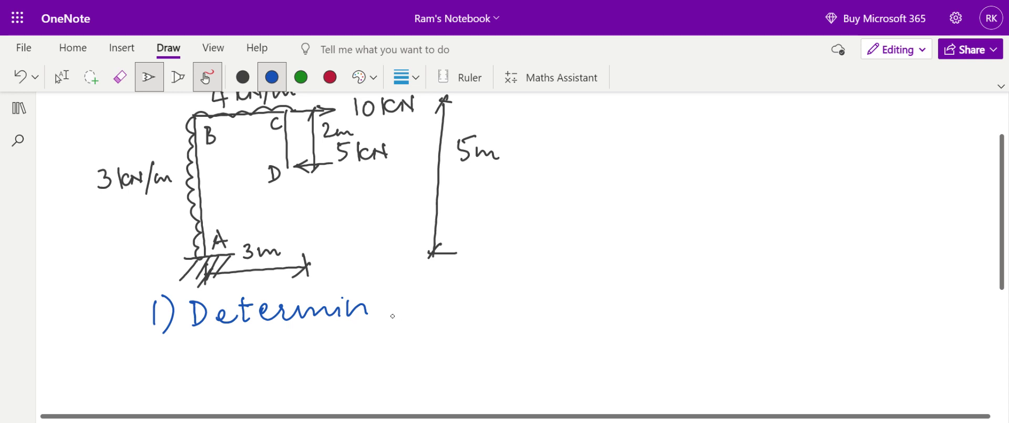
mouse_move(386, 308)
mouse_down()
mouse_move(375, 316)
mouse_move(393, 318)
mouse_up()
drag(404, 293, 401, 317)
mouse_move(393, 302)
mouse_down()
mouse_move(410, 300)
mouse_move(419, 318)
mouse_move(444, 302)
mouse_move(475, 304)
mouse_up()
click(423, 293)
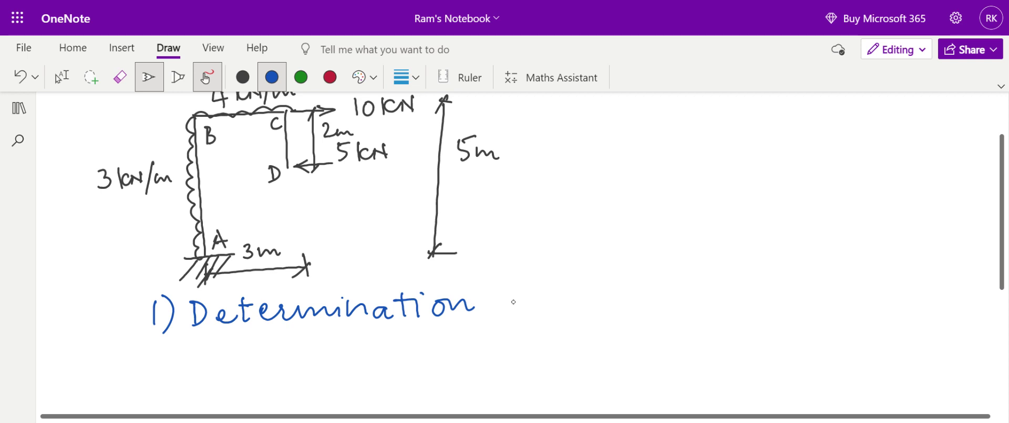
Step: Finish the heading with 'of support reactions.'
drag(517, 297, 534, 294)
mouse_move(560, 290)
mouse_down()
mouse_move(556, 307)
mouse_move(591, 292)
mouse_move(600, 318)
mouse_up()
drag(599, 294, 604, 304)
drag(617, 290, 623, 322)
mouse_move(619, 295)
mouse_down()
mouse_move(622, 320)
mouse_move(630, 295)
mouse_move(626, 305)
mouse_move(674, 297)
mouse_up()
drag(679, 273, 677, 301)
mouse_move(666, 287)
mouse_down()
mouse_move(715, 296)
mouse_move(725, 285)
mouse_move(743, 295)
mouse_move(785, 287)
mouse_up()
drag(796, 278, 801, 291)
mouse_move(804, 261)
mouse_down()
mouse_move(807, 288)
mouse_move(877, 278)
mouse_up()
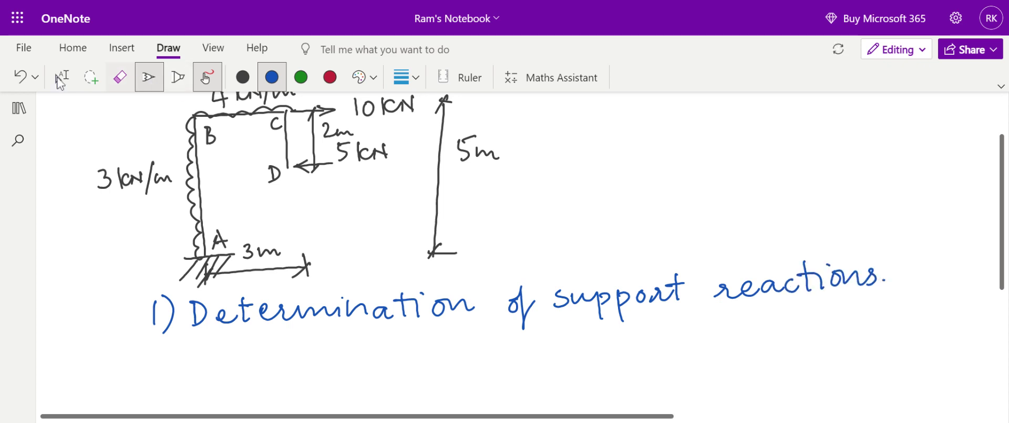
scroll(153, 166, up, 2)
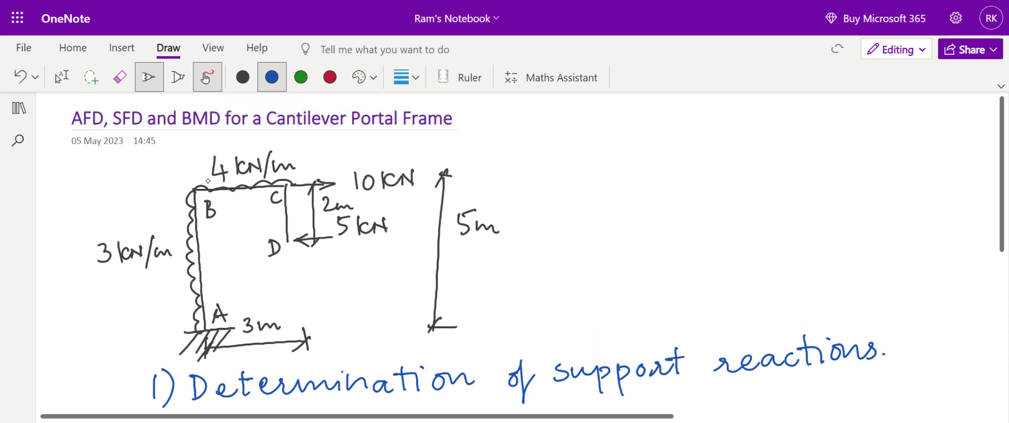
scroll(209, 177, down, 2)
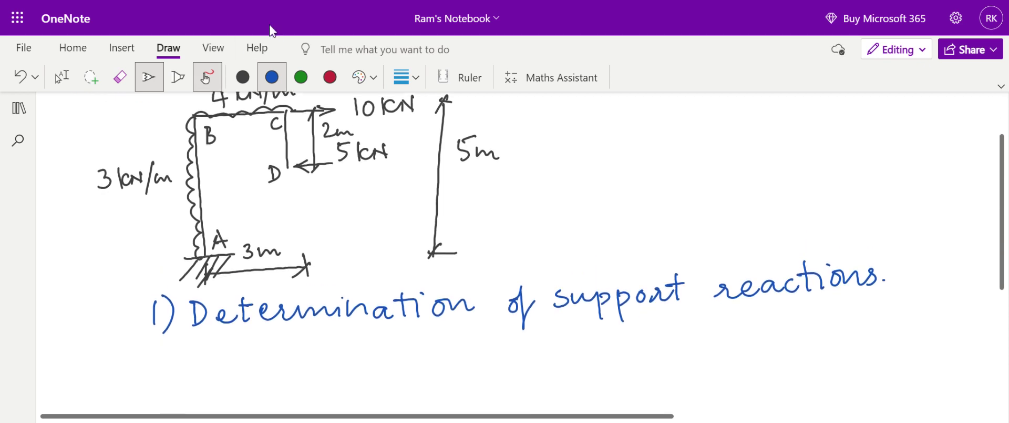
Step: In red ink, draw the horizontal reaction arrow and moment arc at A, labelled HA, VA and MA
click(330, 79)
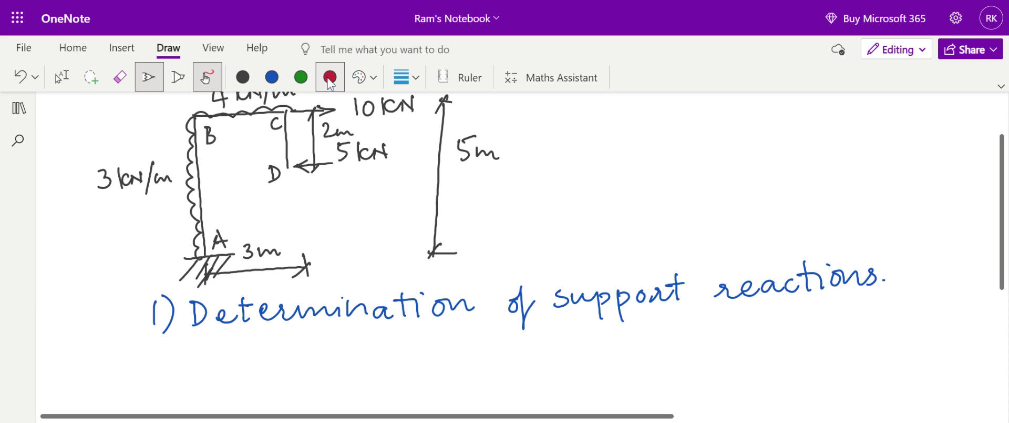
mouse_move(152, 259)
mouse_down()
mouse_move(182, 255)
mouse_move(206, 294)
mouse_move(213, 265)
mouse_up()
mouse_move(138, 256)
mouse_down()
mouse_move(132, 281)
mouse_move(156, 289)
mouse_up()
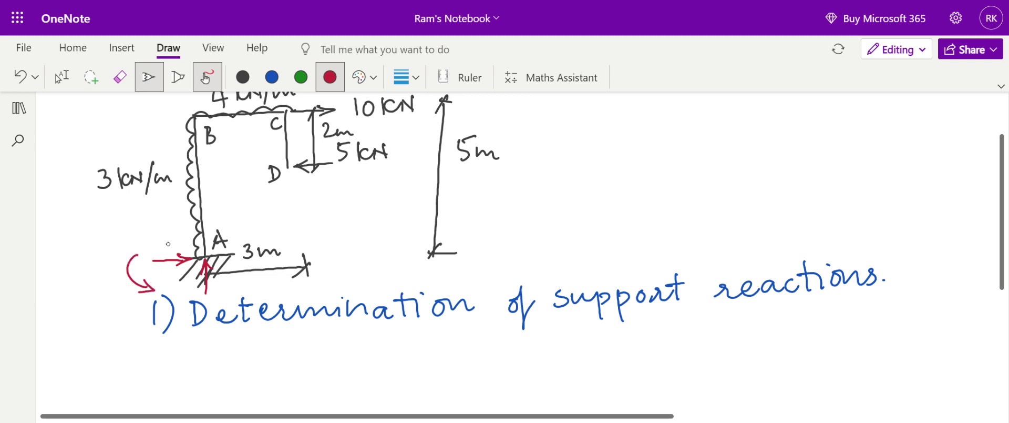
mouse_move(157, 232)
mouse_down()
mouse_move(156, 255)
mouse_move(169, 240)
mouse_move(177, 250)
mouse_up()
drag(217, 282, 242, 292)
mouse_move(90, 249)
mouse_down()
mouse_move(90, 271)
mouse_move(103, 247)
mouse_move(104, 270)
mouse_up()
mouse_move(106, 273)
mouse_down()
mouse_move(109, 261)
mouse_move(117, 271)
mouse_up()
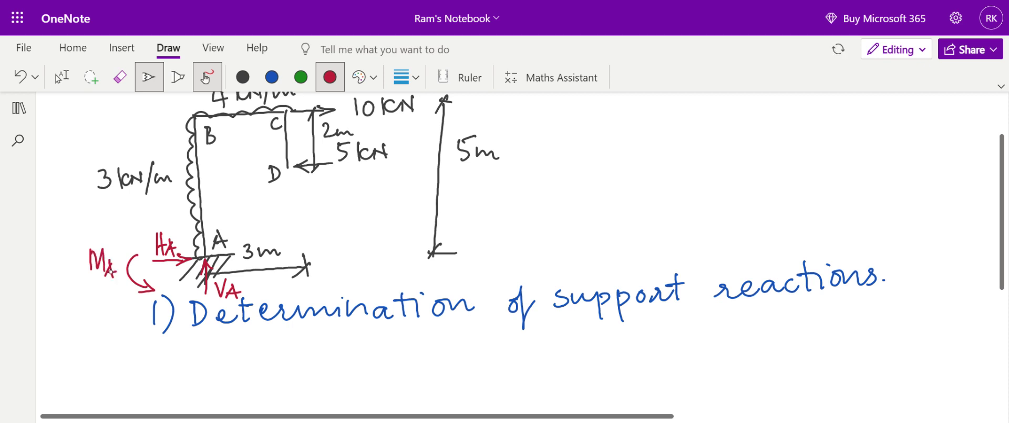